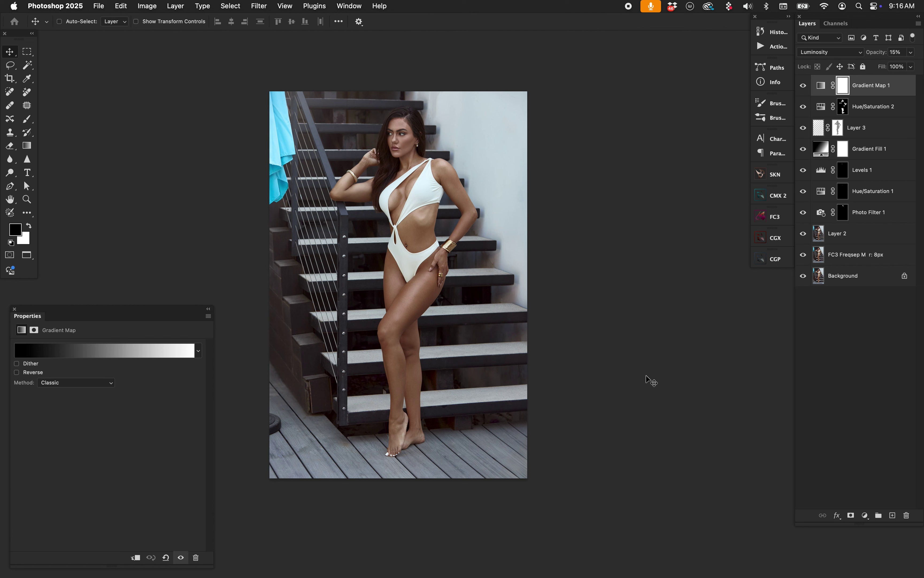
Open the CGP colour grading panel and reload the plugin from its flyout menu.
{"action": "left_click", "coordinate": [779, 260]}
{"action": "left_click", "coordinate": [745, 251]}
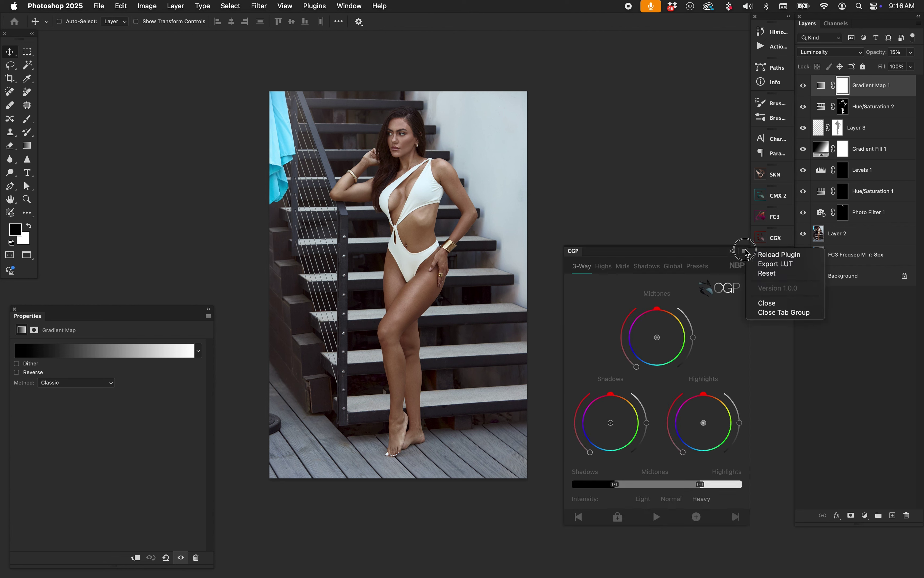
{"action": "left_click", "coordinate": [762, 255]}
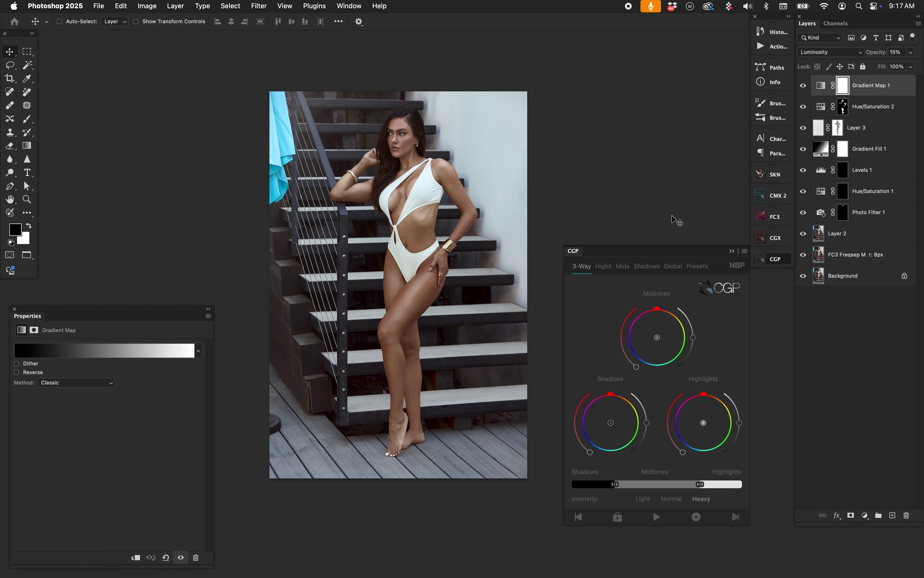
Shift the shadows' hue, push the midtones toward red and tint the highlights toward green.
{"action": "left_click_drag", "start_coordinate": [612, 423], "coordinate": [620, 402]}
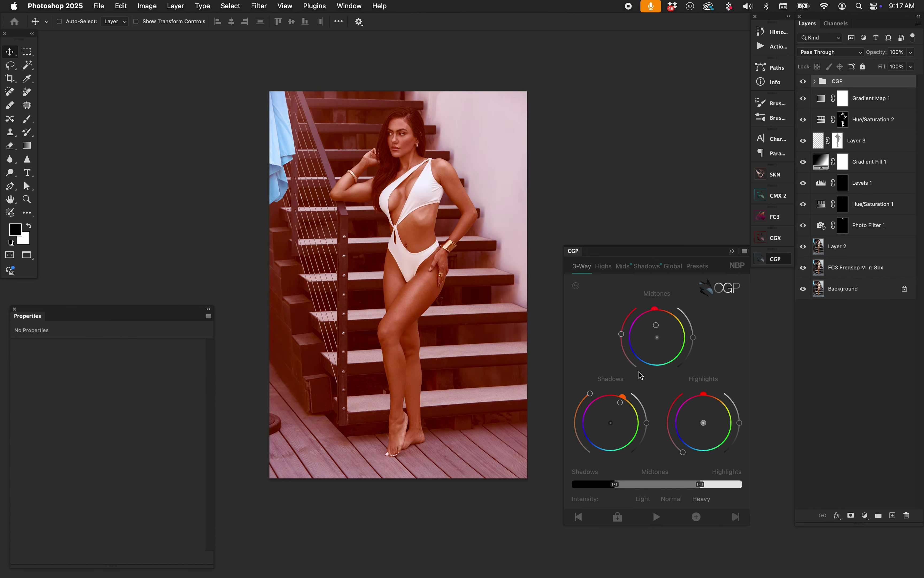
{"action": "left_click_drag", "start_coordinate": [607, 421], "coordinate": [601, 428]}
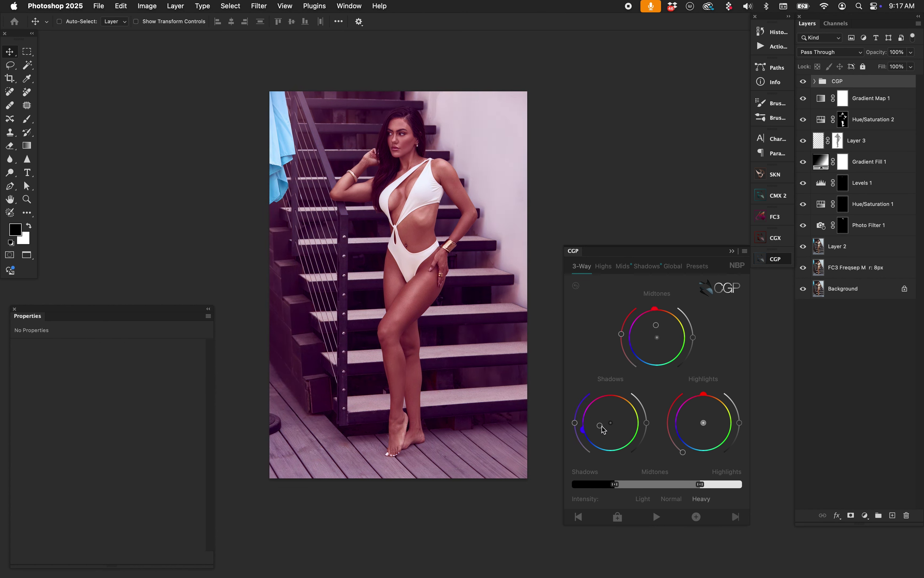
{"action": "left_click_drag", "start_coordinate": [704, 421], "coordinate": [715, 443]}
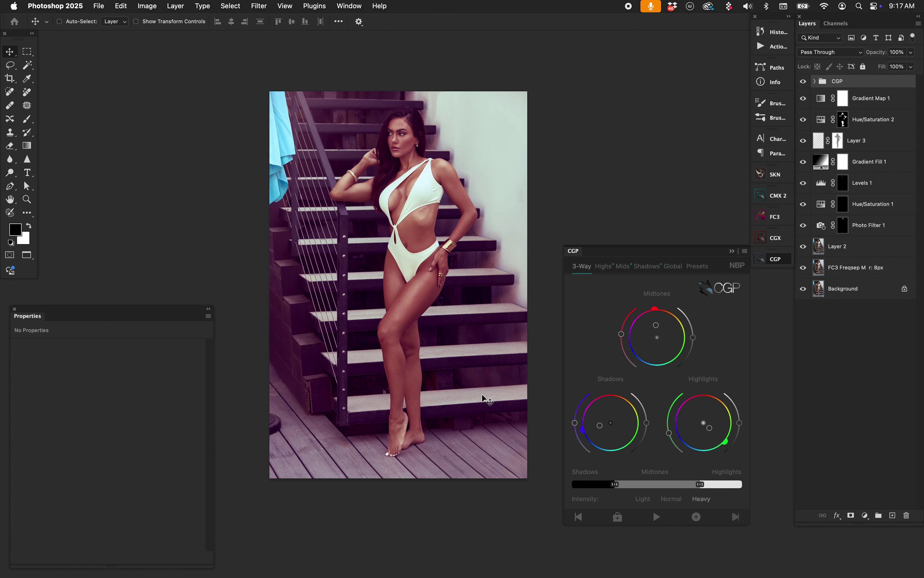
Start a 3DL LUT export at 64 grid points with the description 'Rapha 01 Look'.
{"action": "left_click", "coordinate": [746, 251]}
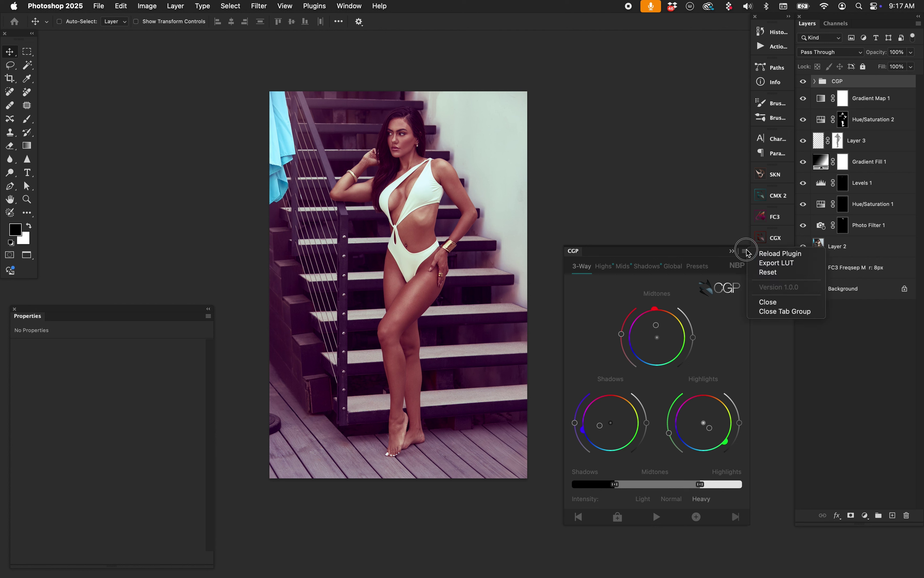
{"action": "left_click", "coordinate": [779, 263]}
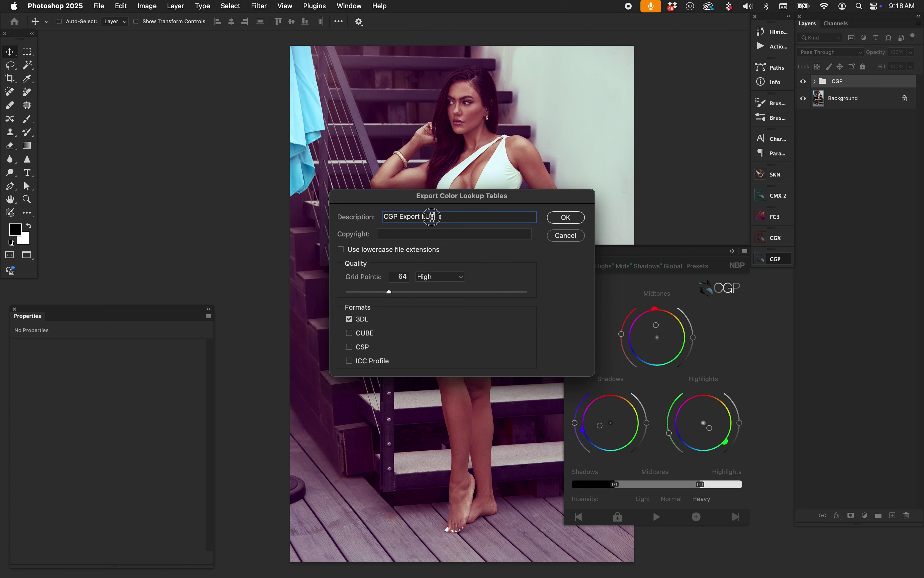
{"action": "left_click_drag", "start_coordinate": [435, 216], "coordinate": [347, 214]}
{"action": "type", "text": "Rapha 01 Look"}
Save the LUT as cgp_rapha_01.3DL in Dropbox's Rapha BTS Video folder.
{"action": "left_click", "coordinate": [561, 220]}
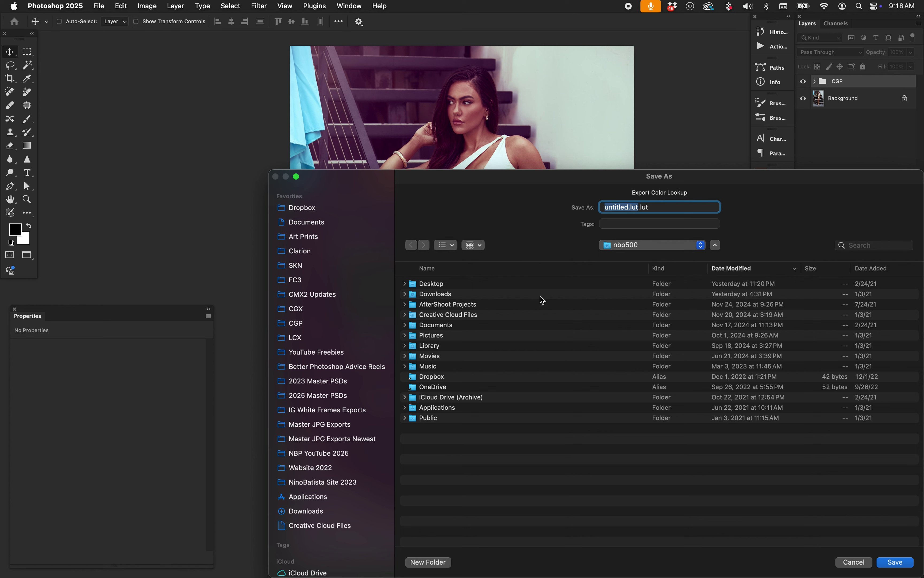
{"action": "left_click", "coordinate": [334, 211]}
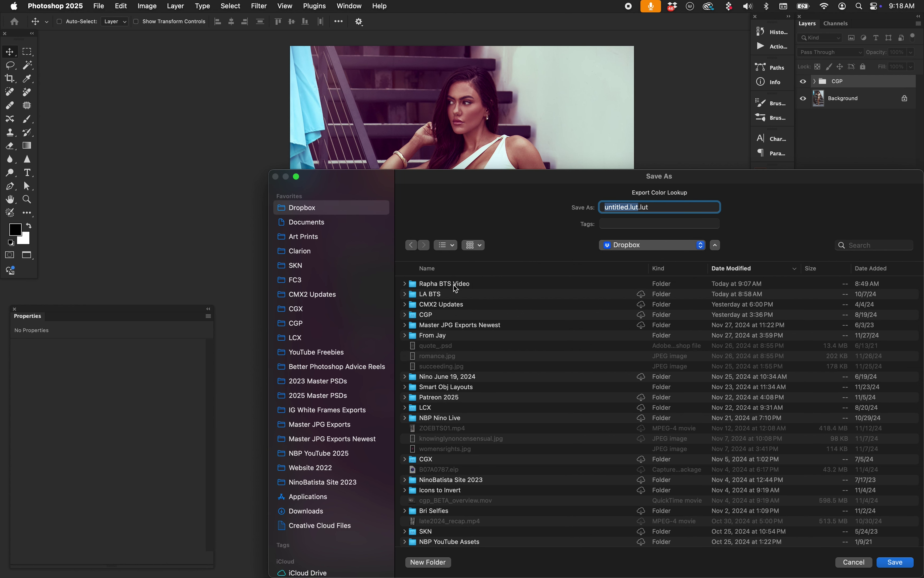
{"action": "double_click", "coordinate": [454, 284]}
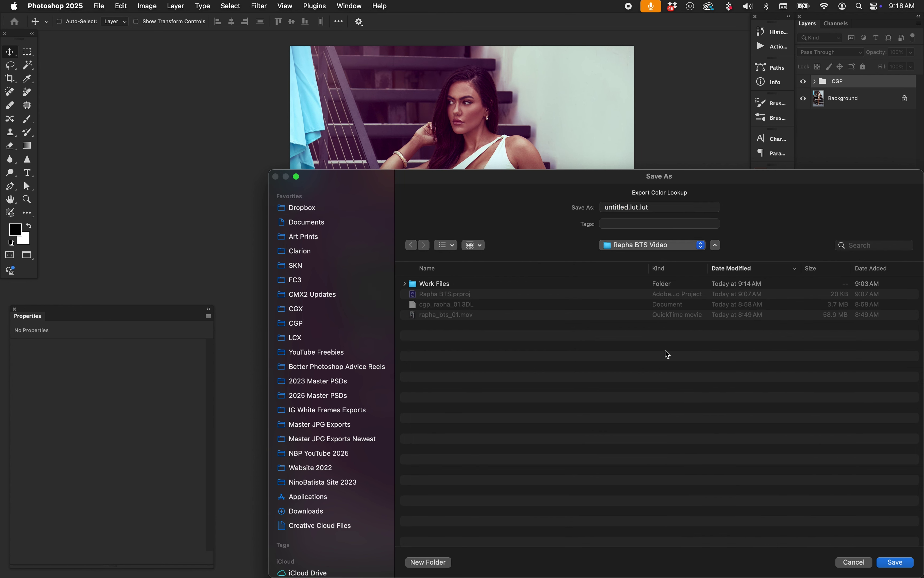
{"action": "left_click", "coordinate": [462, 307]}
{"action": "left_click", "coordinate": [848, 561]}
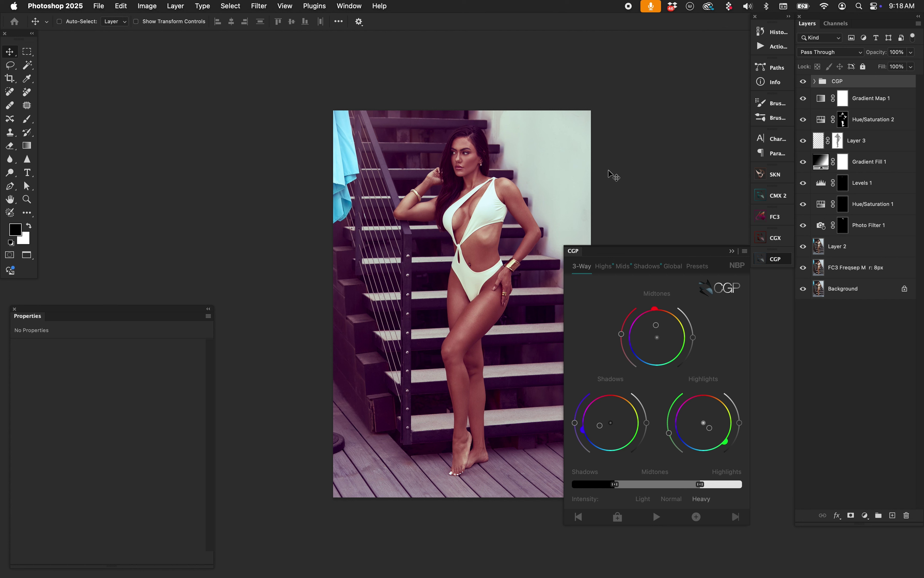
Apply the Rapha 01 preset from the Creative section of the CGP presets list.
{"action": "left_click", "coordinate": [697, 267]}
{"action": "left_click_drag", "start_coordinate": [747, 332], "coordinate": [746, 422]}
{"action": "left_click", "coordinate": [734, 471]}
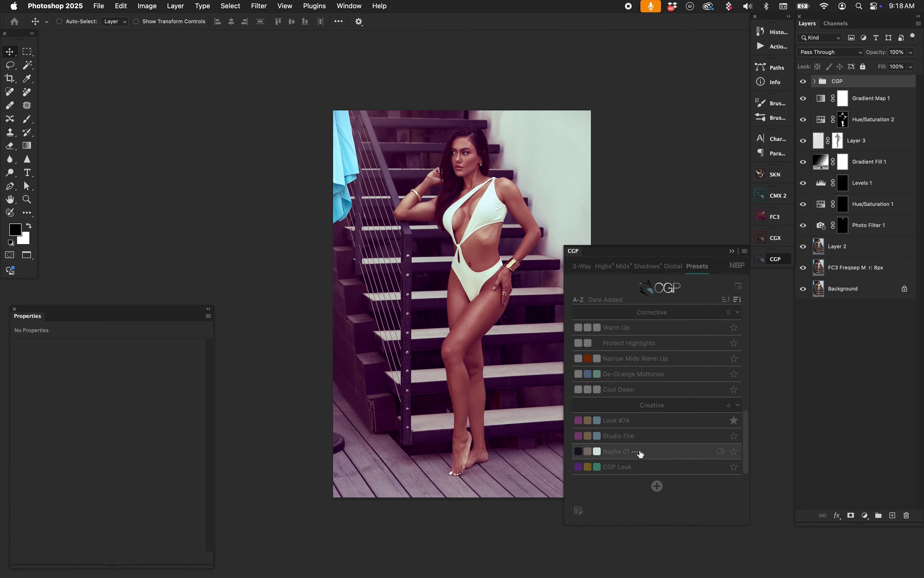
{"action": "left_click", "coordinate": [670, 453]}
Pan the photo and toggle the Rapha 01 group off and on to compare.
{"action": "left_click_drag", "start_coordinate": [462, 289], "coordinate": [403, 297]}
{"action": "left_click", "coordinate": [804, 82]}
{"action": "left_click", "coordinate": [803, 82]}
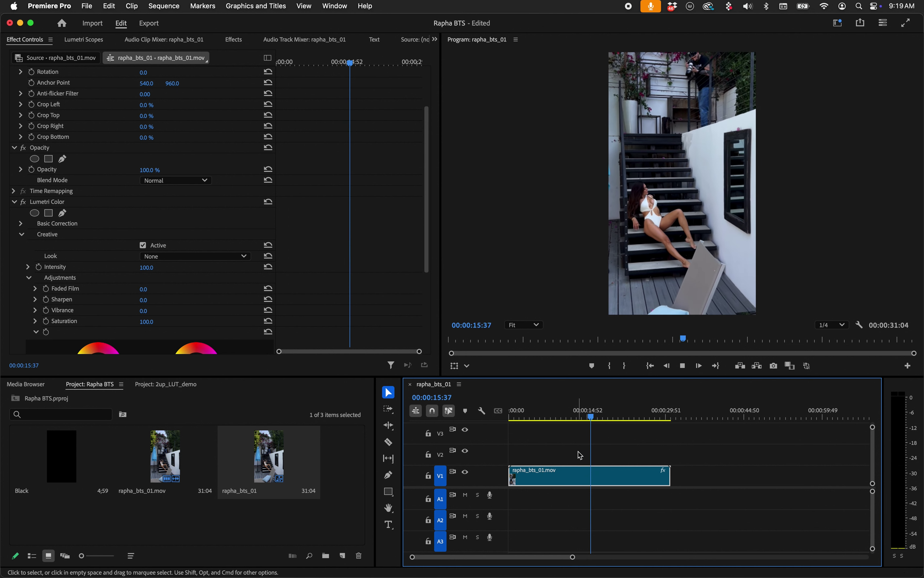
Stop playback of the ungraded rapha_bts_01 clip.
{"action": "key", "text": "space"}
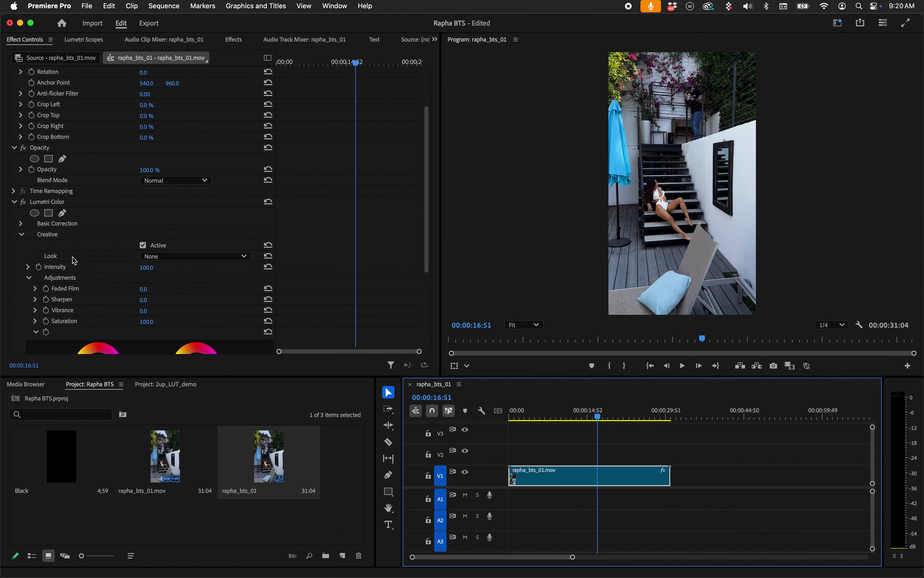
Load cgp_rapha_01.3DL as the clip's Lumetri Creative Look.
{"action": "left_click", "coordinate": [187, 256]}
{"action": "left_click", "coordinate": [194, 292]}
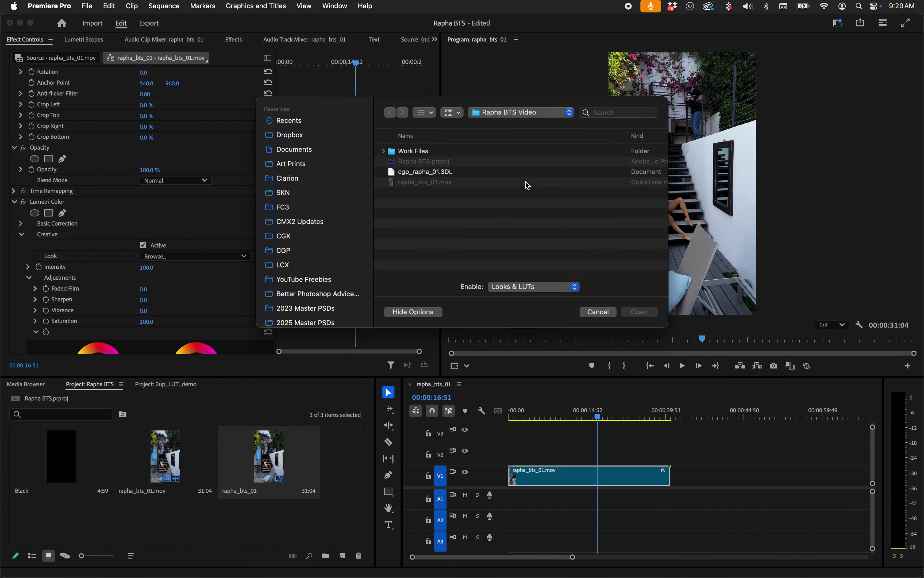
{"action": "left_click", "coordinate": [525, 173]}
{"action": "left_click", "coordinate": [635, 312]}
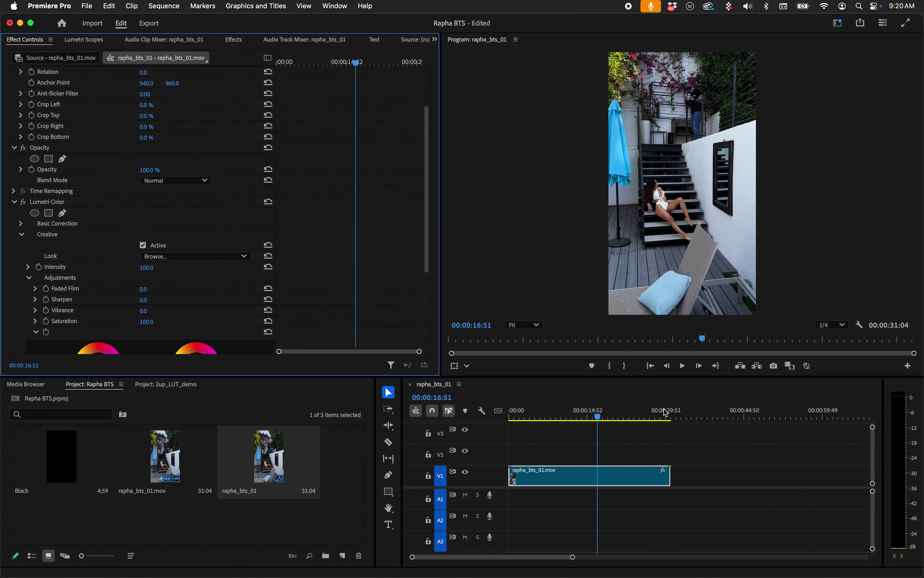
Set the look Intensity to 140 and replay the clip from an earlier point to preview.
{"action": "left_click", "coordinate": [148, 269]}
{"action": "type", "text": "140"}
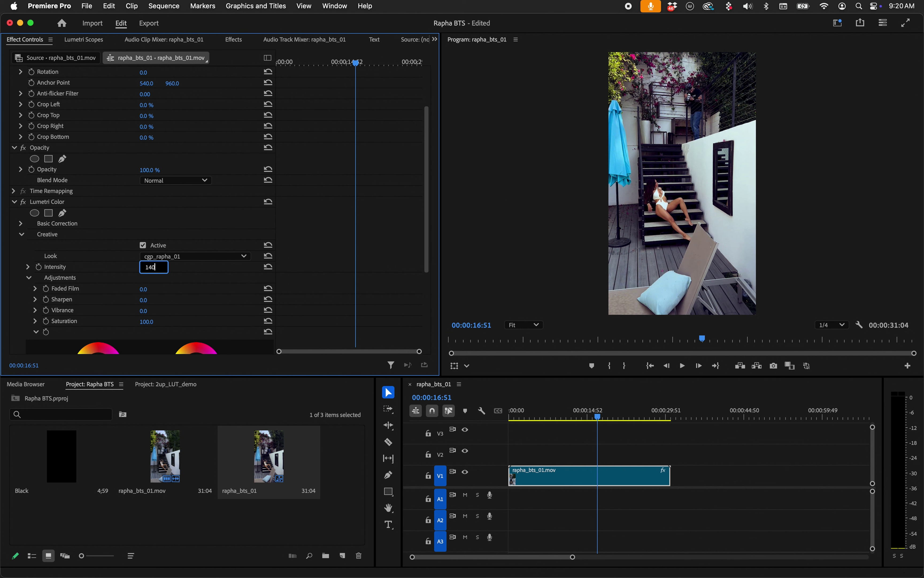
{"action": "key", "text": "Return"}
{"action": "left_click", "coordinate": [540, 416]}
{"action": "key", "text": "space"}
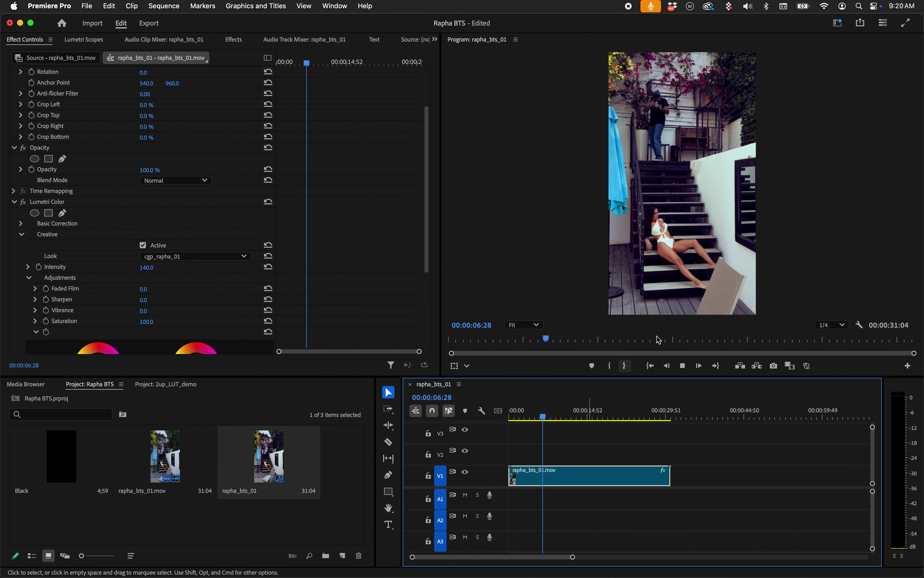
{"action": "left_click", "coordinate": [142, 245]}
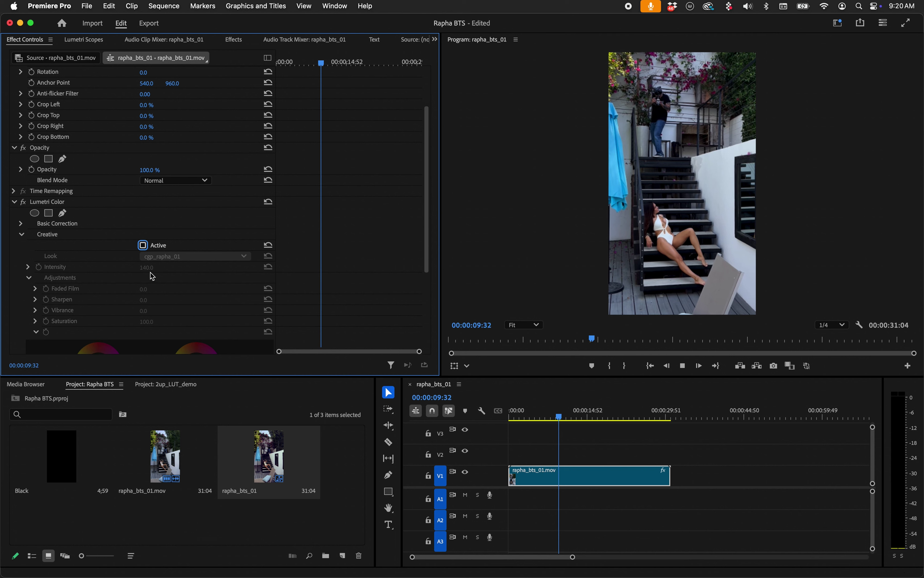
{"action": "left_click", "coordinate": [142, 245]}
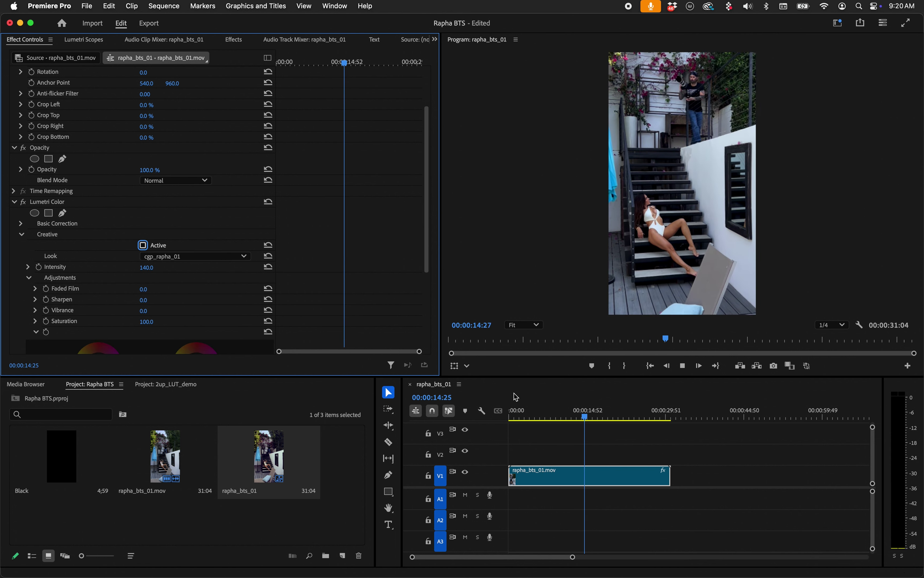
{"action": "left_click", "coordinate": [562, 438]}
{"action": "key", "text": "space"}
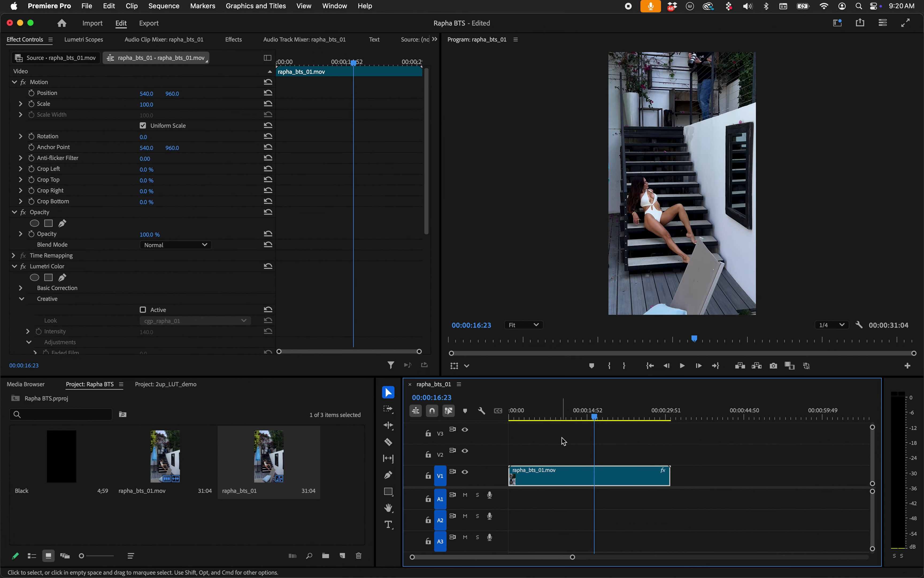
{"action": "left_click", "coordinate": [143, 309]}
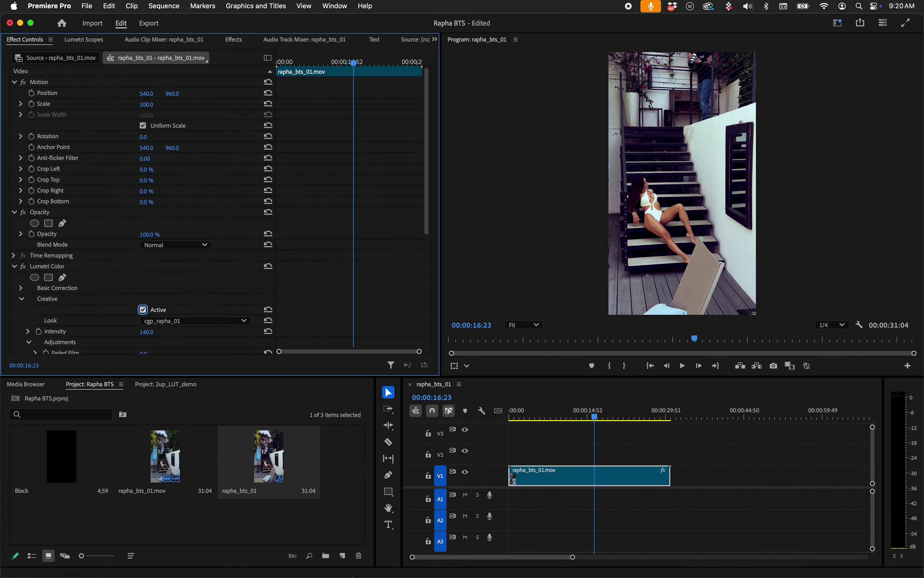
{"action": "mouse_move", "coordinate": [193, 565]}
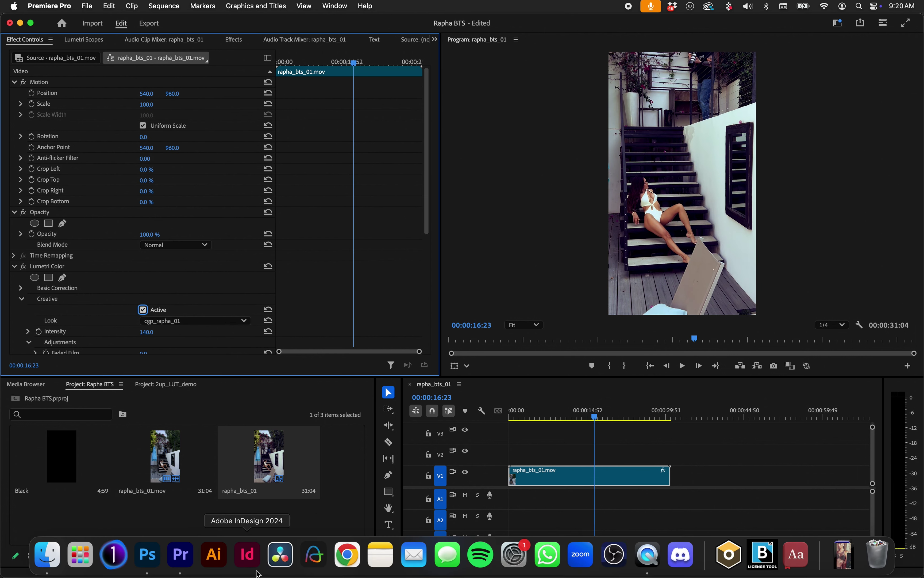
{"action": "left_click", "coordinate": [147, 557]}
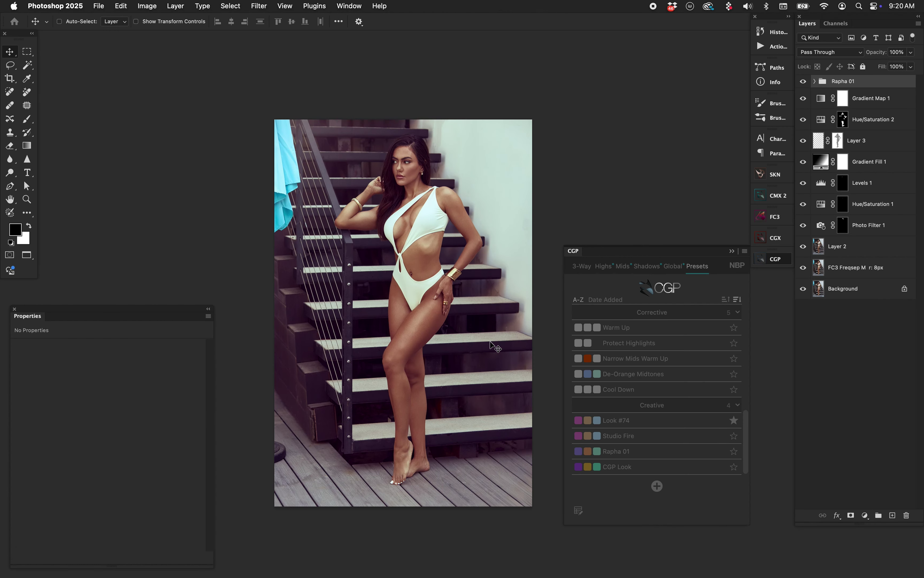
{"action": "left_click", "coordinate": [180, 557]}
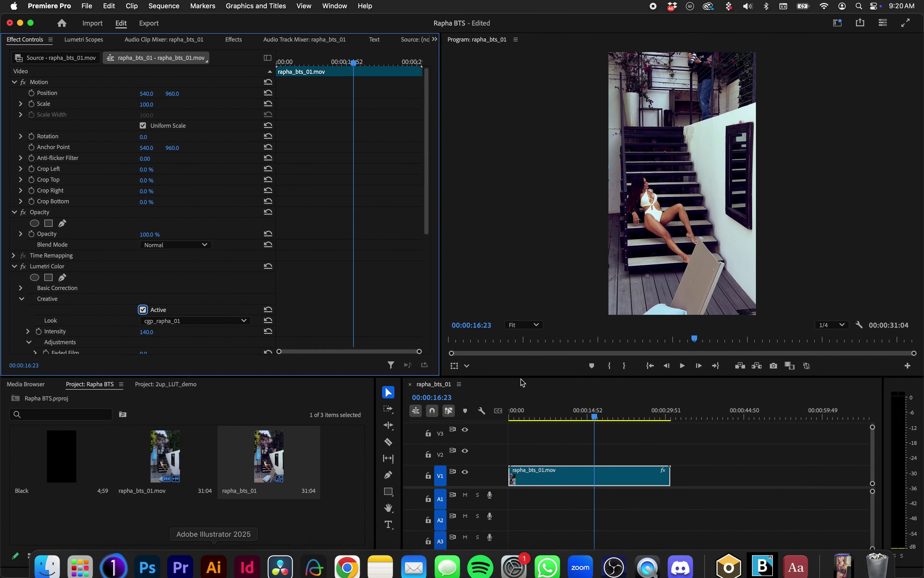
{"action": "left_click", "coordinate": [556, 409]}
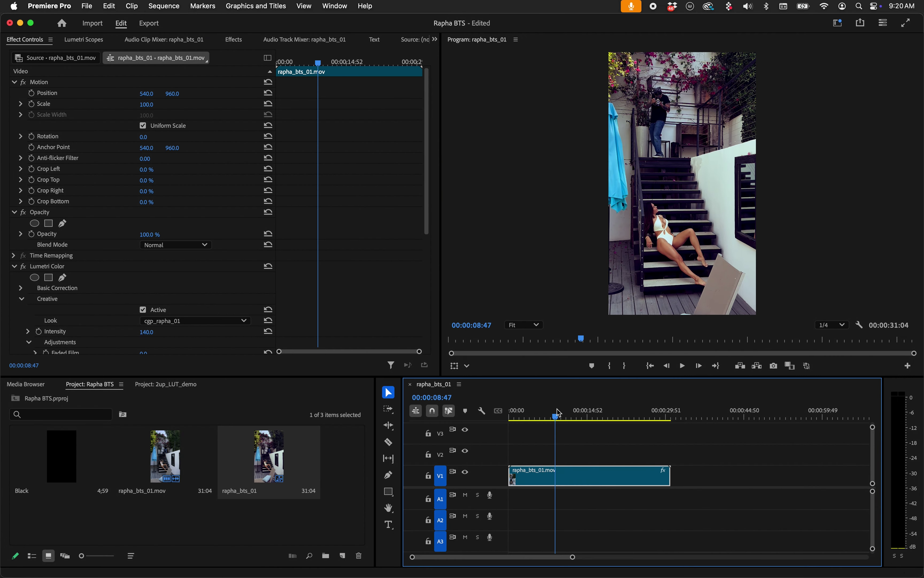
{"action": "key", "text": "space"}
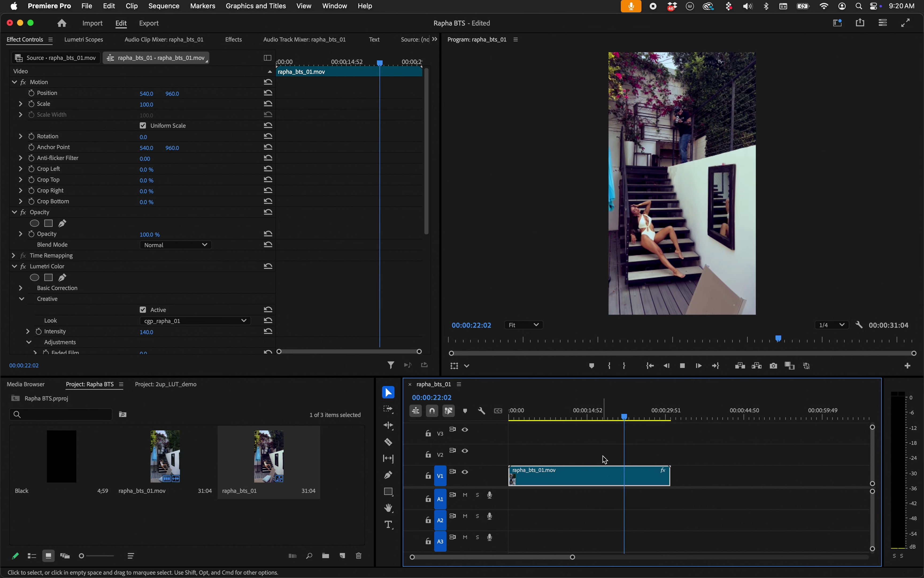
{"action": "key", "text": "space"}
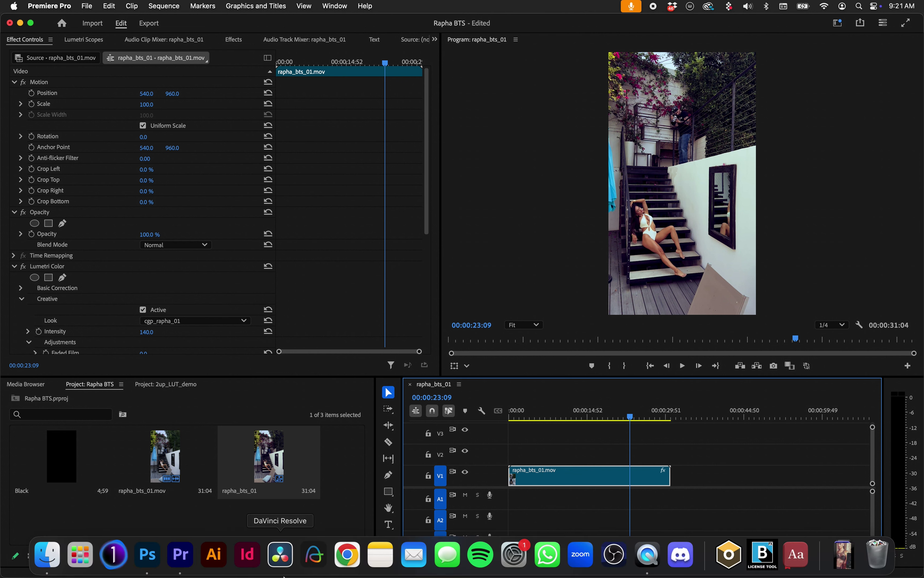
Return to Photoshop and open the CGP panel's flyout menu.
{"action": "left_click", "coordinate": [149, 558]}
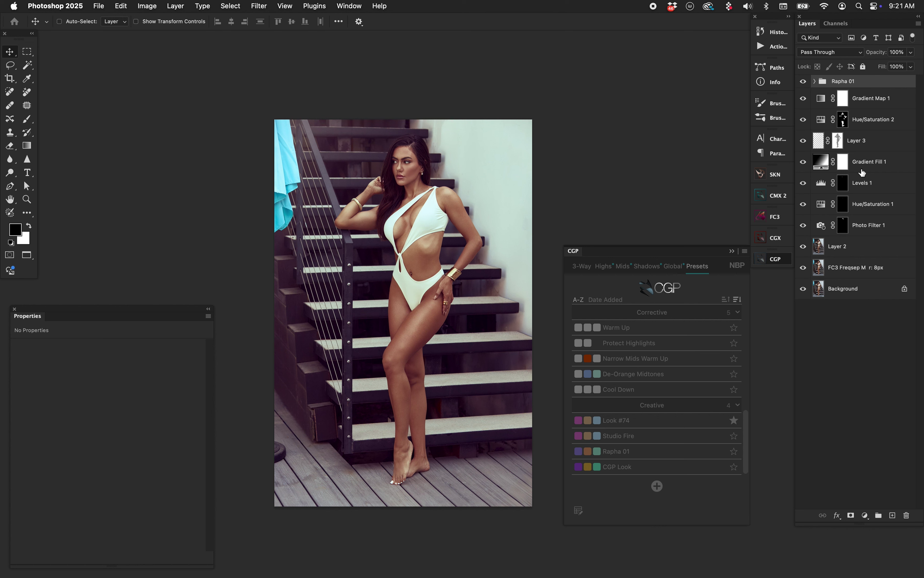
{"action": "left_click", "coordinate": [747, 251]}
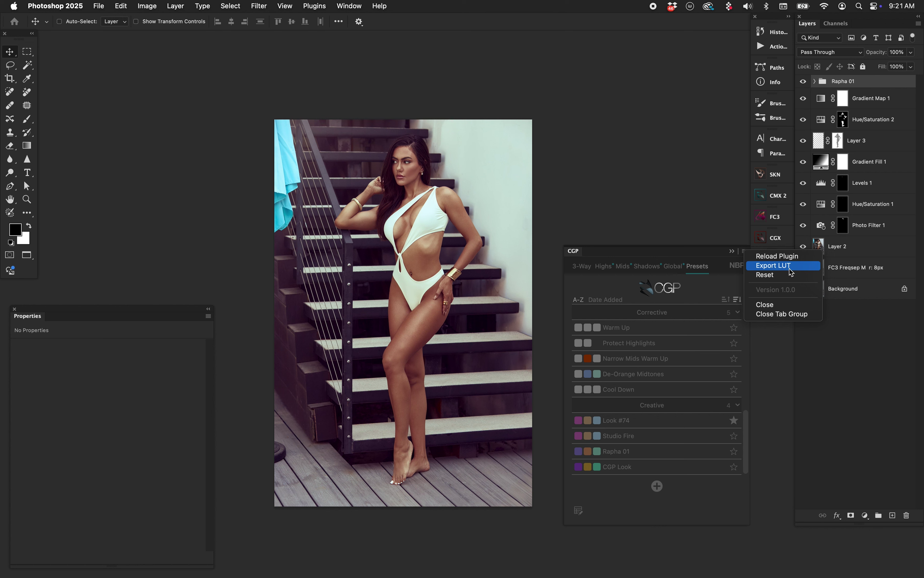